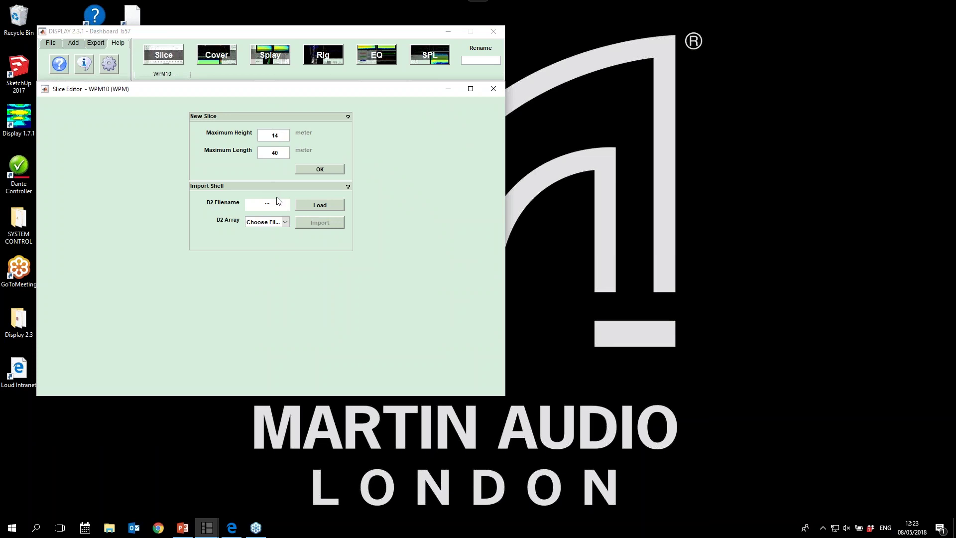
- Load the WPM file from the Desktop's Display 2.3 folder and import its array's venue shell into the slice
{"action": "left_click", "coordinate": [316, 203]}
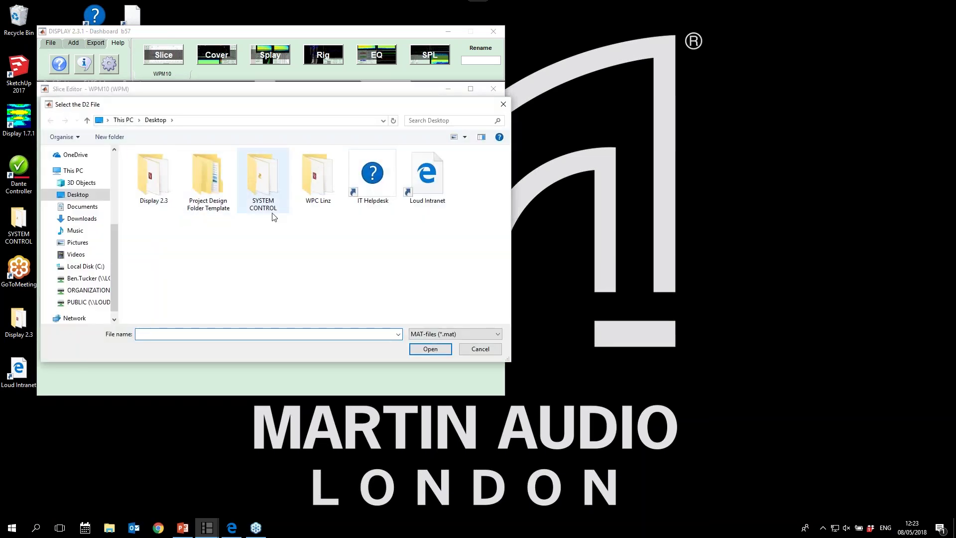
{"action": "left_click", "coordinate": [480, 348]}
{"action": "left_click", "coordinate": [311, 209]}
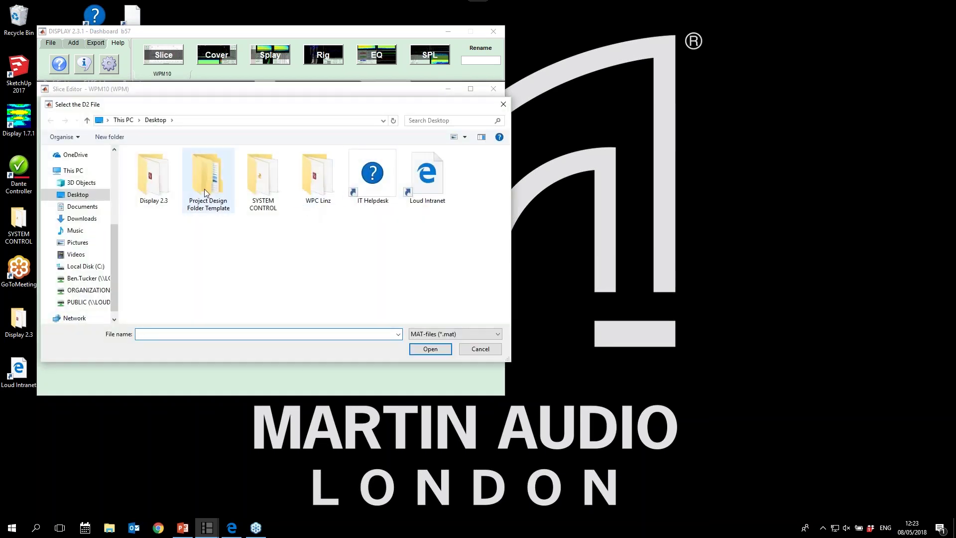
{"action": "double_click", "coordinate": [151, 175]}
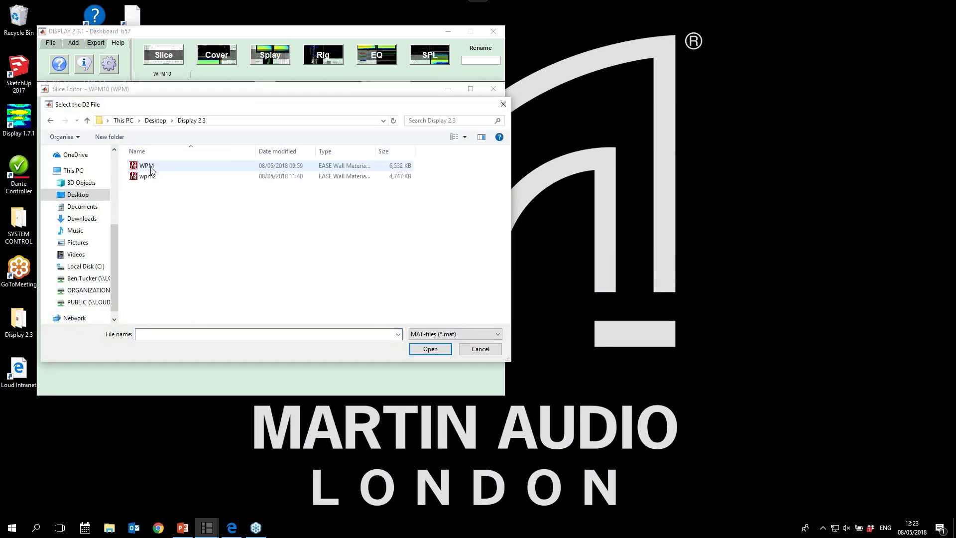
{"action": "double_click", "coordinate": [149, 167]}
{"action": "left_click", "coordinate": [259, 223]}
{"action": "left_click", "coordinate": [305, 224]}
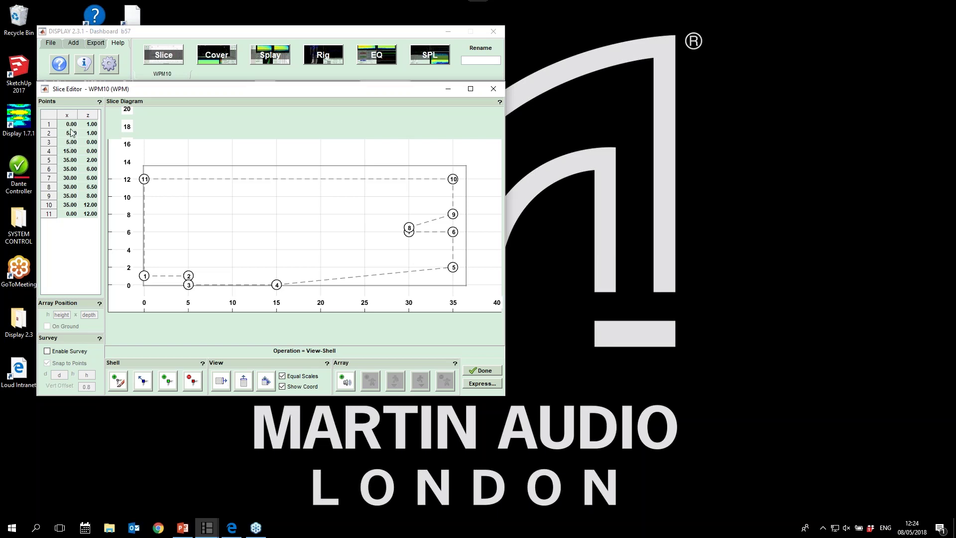
- Try an x value of 2 for shell point 1, and set it back to 0
{"action": "double_click", "coordinate": [72, 124]}
{"action": "type", "text": "2"}
{"action": "key", "text": "Return"}
{"action": "type", "text": "0"}
{"action": "key", "text": "Tab"}
{"action": "key", "text": "Tab"}
{"action": "key", "text": "Tab"}
{"action": "key", "text": "Tab"}
{"action": "key", "text": "Tab"}
{"action": "key", "text": "Tab"}
{"action": "key", "text": "Tab"}
{"action": "key", "text": "Tab"}
{"action": "key", "text": "Tab"}
- Insert a trial shell point on the flat floor at about x 11.45 m, and delete it again
{"action": "left_click", "coordinate": [168, 381]}
{"action": "left_click", "coordinate": [246, 284]}
{"action": "left_click", "coordinate": [192, 380]}
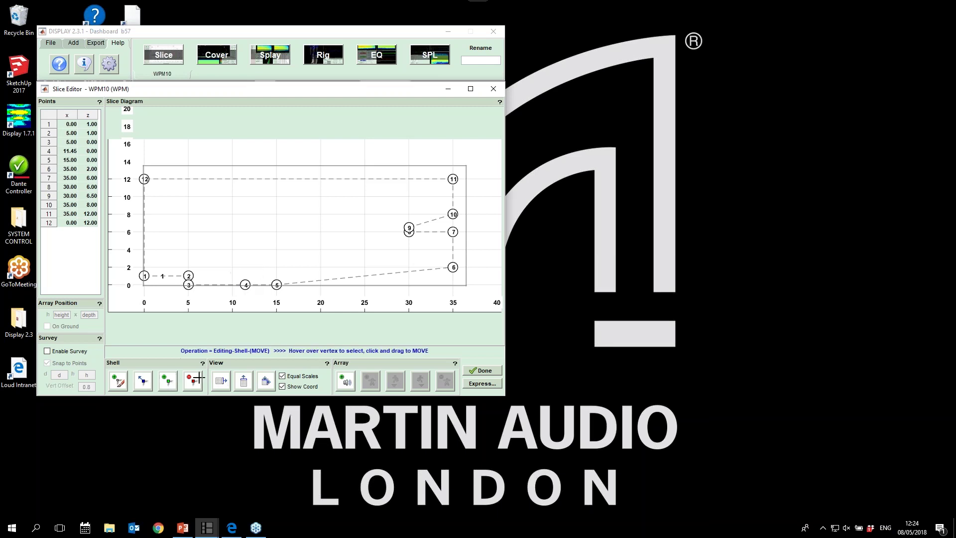
{"action": "left_click", "coordinate": [247, 284]}
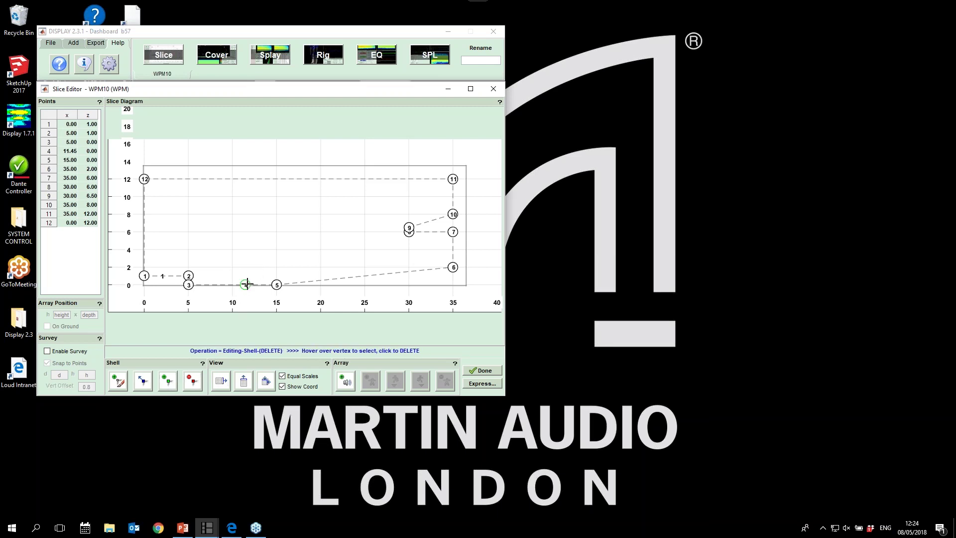
- Insert the array above the stage edge and set its position to height 5 m and x 5 m
{"action": "left_click", "coordinate": [346, 381]}
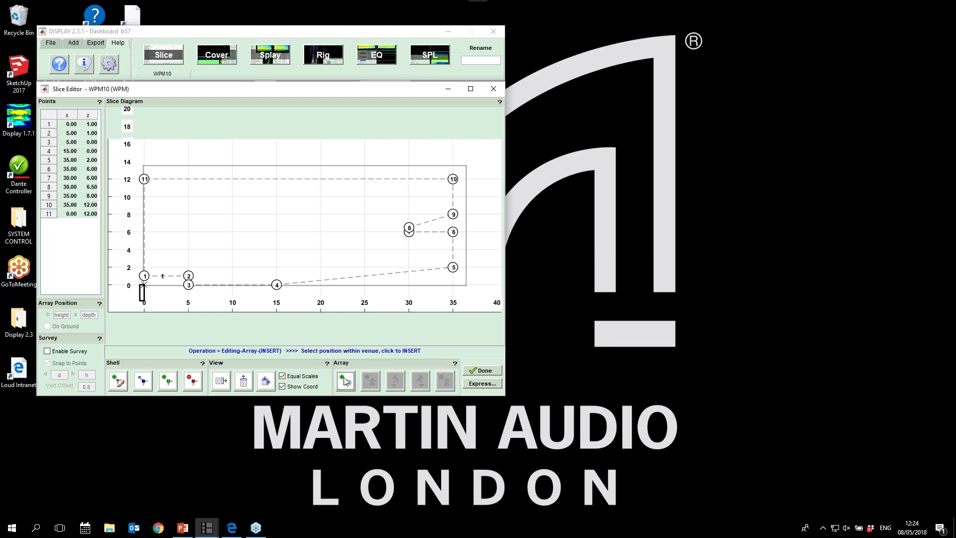
{"action": "left_click", "coordinate": [189, 226]}
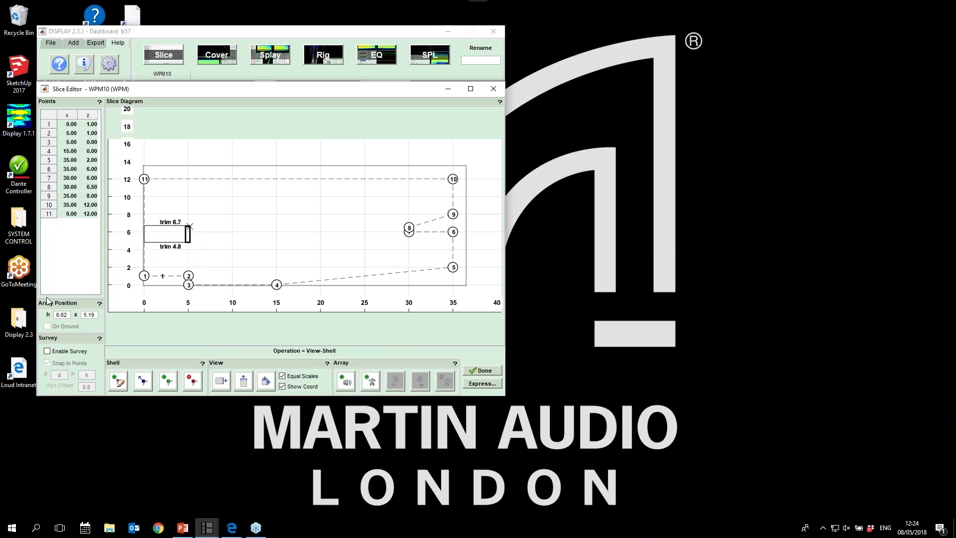
{"action": "double_click", "coordinate": [68, 315]}
{"action": "type", "text": "5"}
{"action": "key", "text": "Return"}
{"action": "double_click", "coordinate": [88, 315]}
{"action": "type", "text": "5"}
{"action": "key", "text": "Return"}
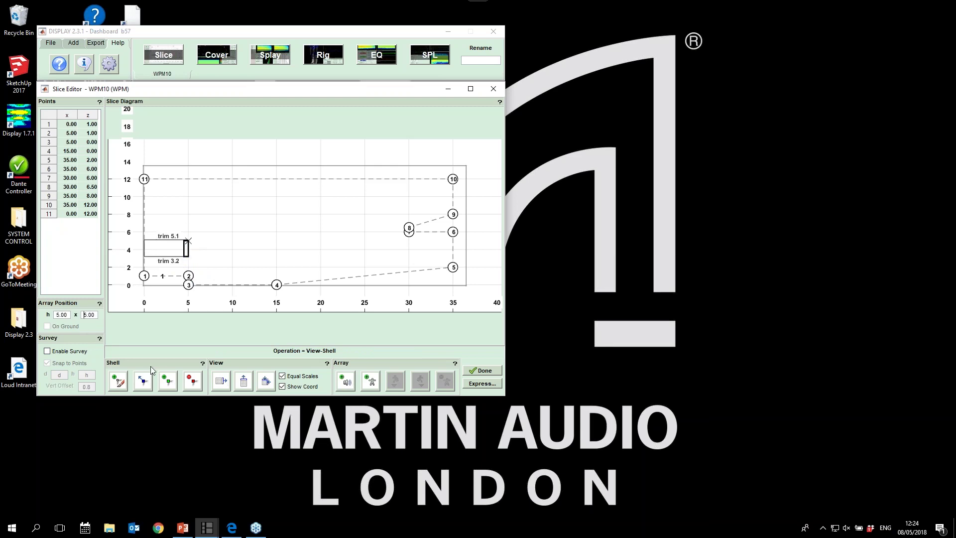
- Define the coverage from x 8.0 m on the floor to shell point 9 at the balcony's rear, and finish the slice
{"action": "left_click", "coordinate": [371, 381]}
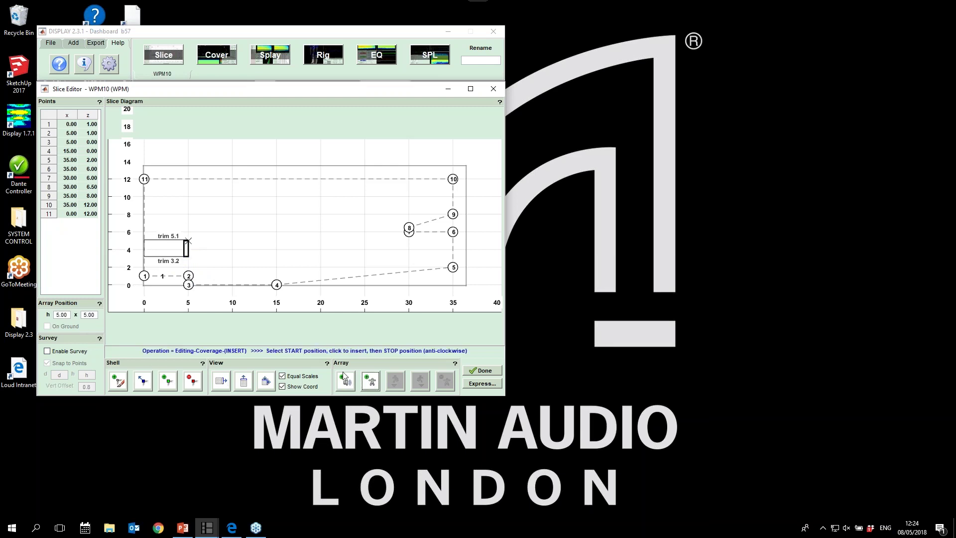
{"action": "left_click", "coordinate": [215, 284]}
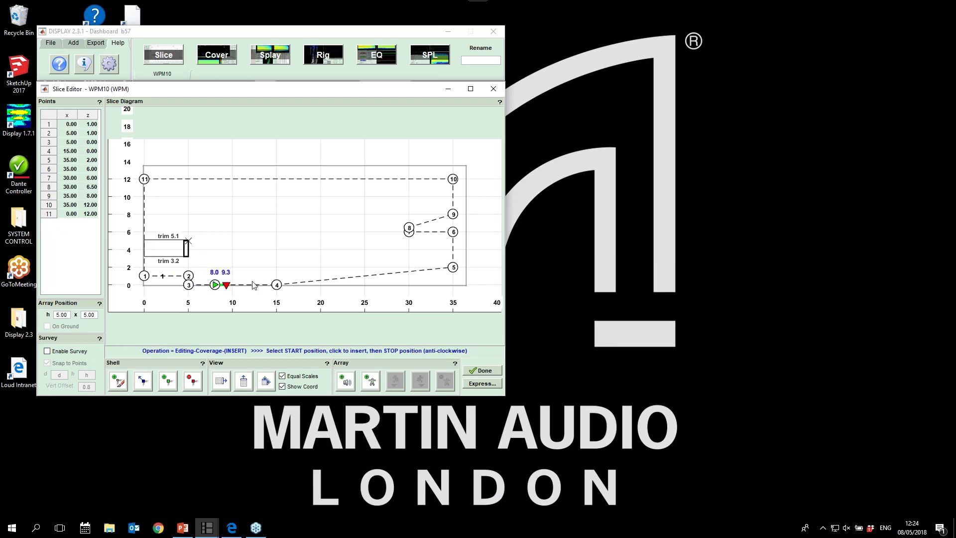
{"action": "left_click", "coordinate": [452, 214]}
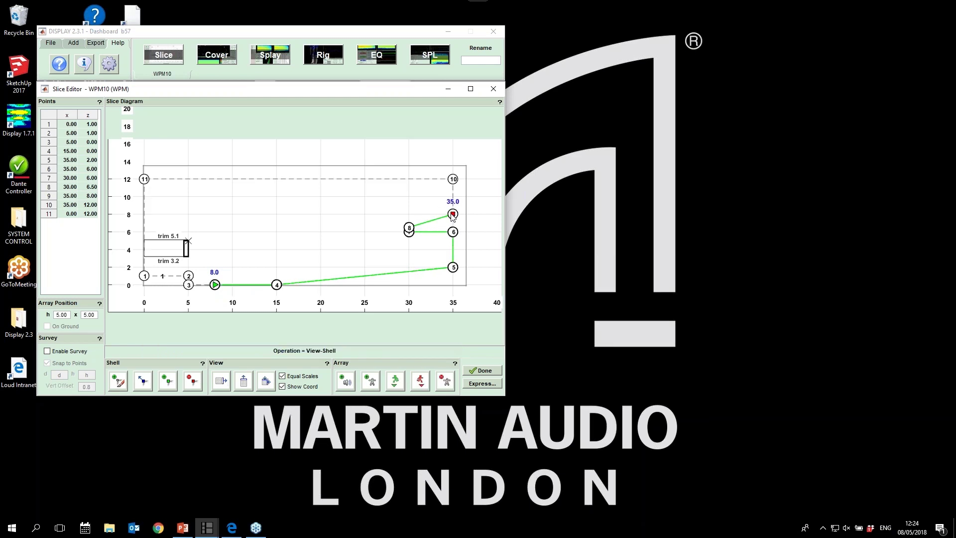
{"action": "left_click", "coordinate": [481, 370]}
- In the coverage editor, mark the rear wall below the balcony, the balcony's underside and its front edge as Non Audience
{"action": "left_click", "coordinate": [216, 56]}
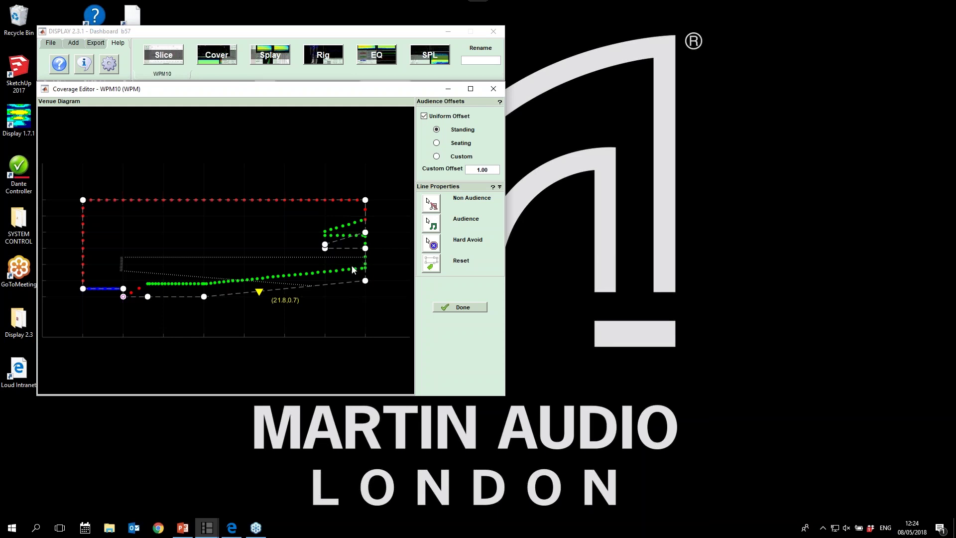
{"action": "left_click", "coordinate": [431, 204]}
{"action": "left_click", "coordinate": [366, 253]}
{"action": "left_click", "coordinate": [432, 205]}
{"action": "left_click", "coordinate": [346, 248]}
{"action": "left_click", "coordinate": [428, 204]}
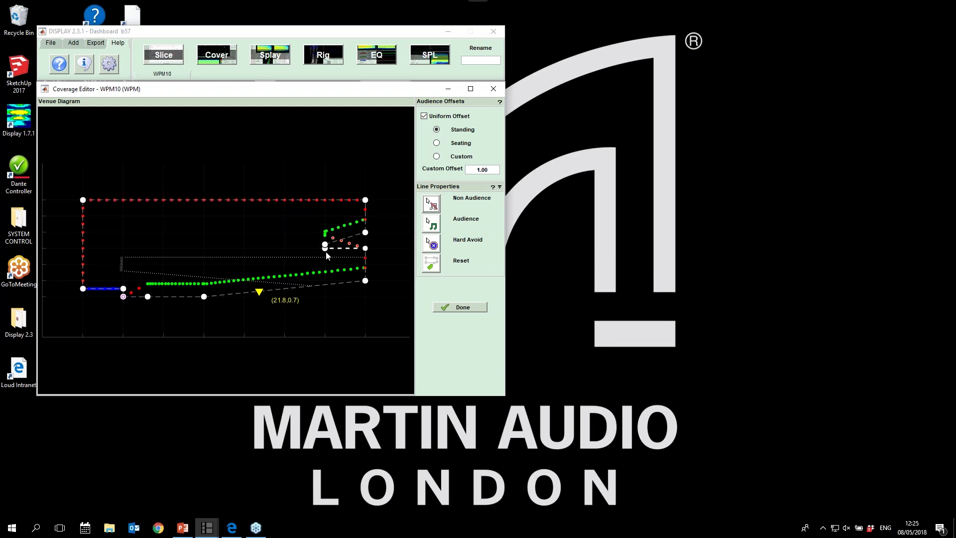
{"action": "left_click", "coordinate": [327, 250]}
- Disable the uniform audience offset, apply the Seating offset to the balcony floor, and finish the coverage
{"action": "left_click", "coordinate": [422, 117]}
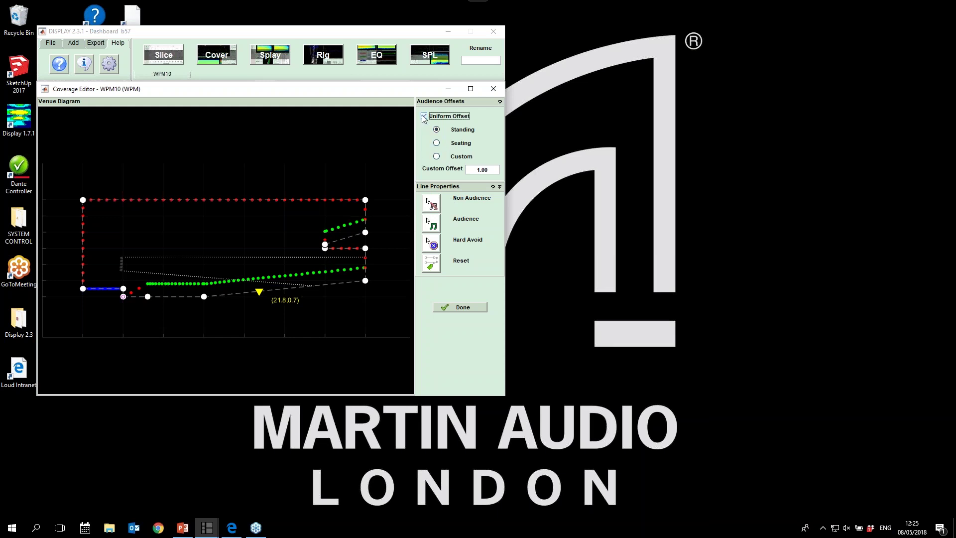
{"action": "left_click", "coordinate": [440, 144]}
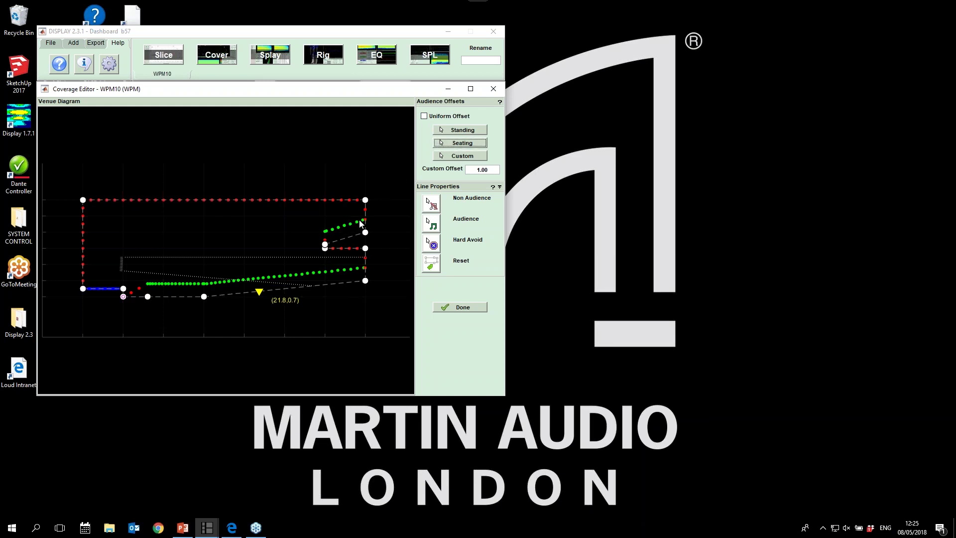
{"action": "left_click", "coordinate": [354, 234]}
{"action": "left_click", "coordinate": [464, 308]}
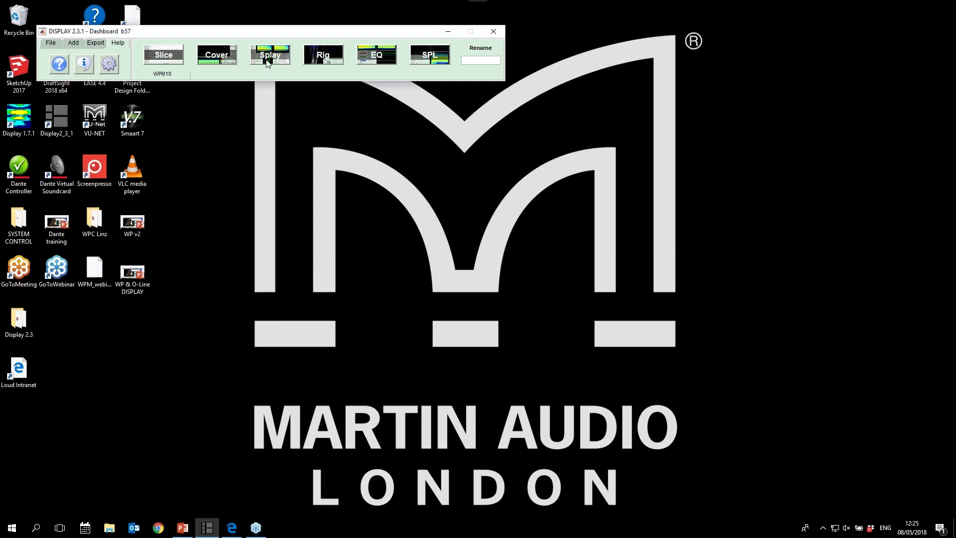
- Optimise the ten-box array's splay angles in the Splay tool and accept the result
{"action": "left_click", "coordinate": [272, 57]}
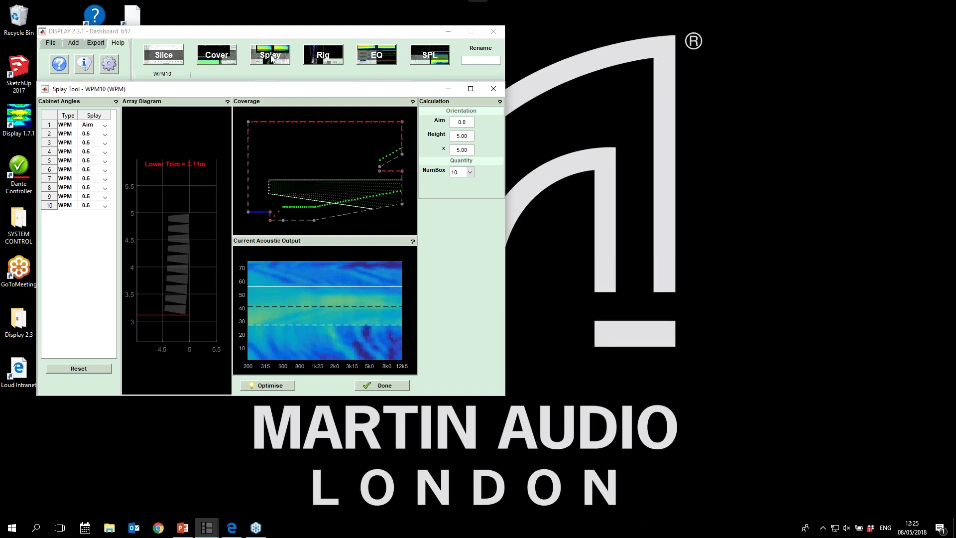
{"action": "left_click", "coordinate": [273, 387]}
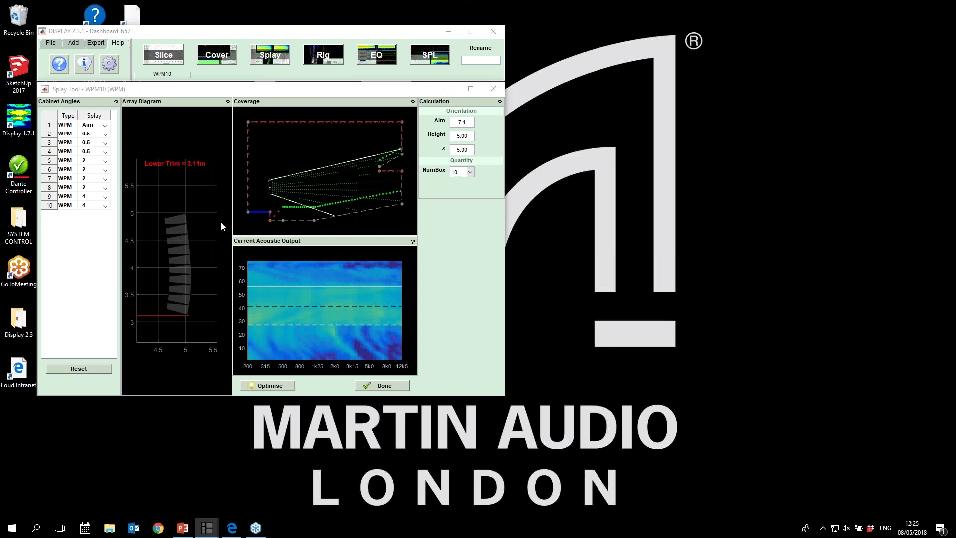
{"action": "left_click", "coordinate": [374, 384]}
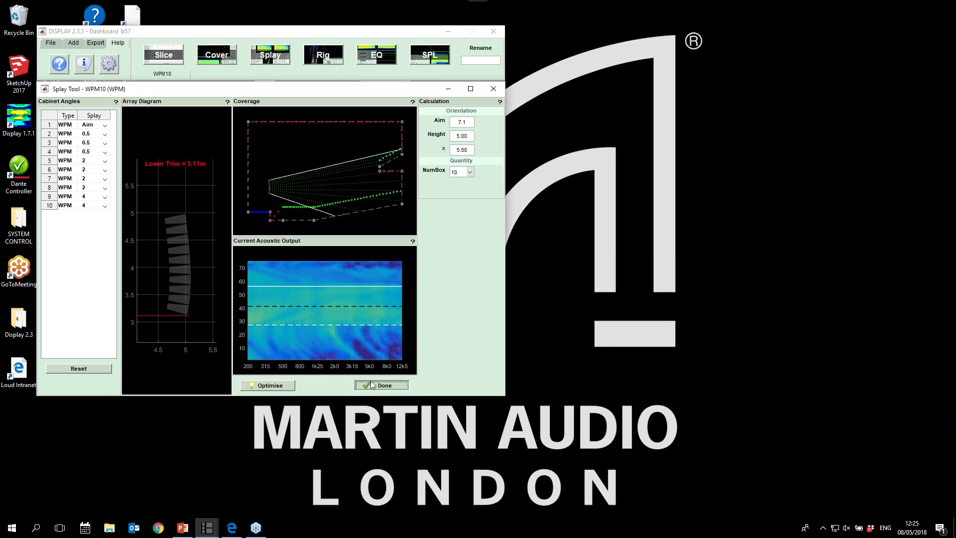
- Configure the rigging with an install frame and 1 Point lift, apply the nearest available aim, and accept it
{"action": "left_click", "coordinate": [323, 56]}
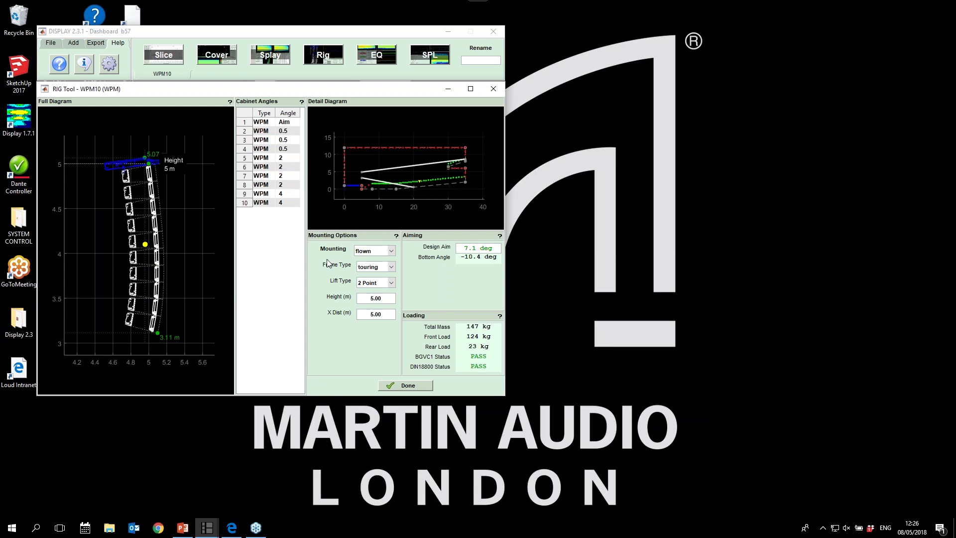
{"action": "left_click", "coordinate": [364, 270]}
{"action": "left_click", "coordinate": [363, 283]}
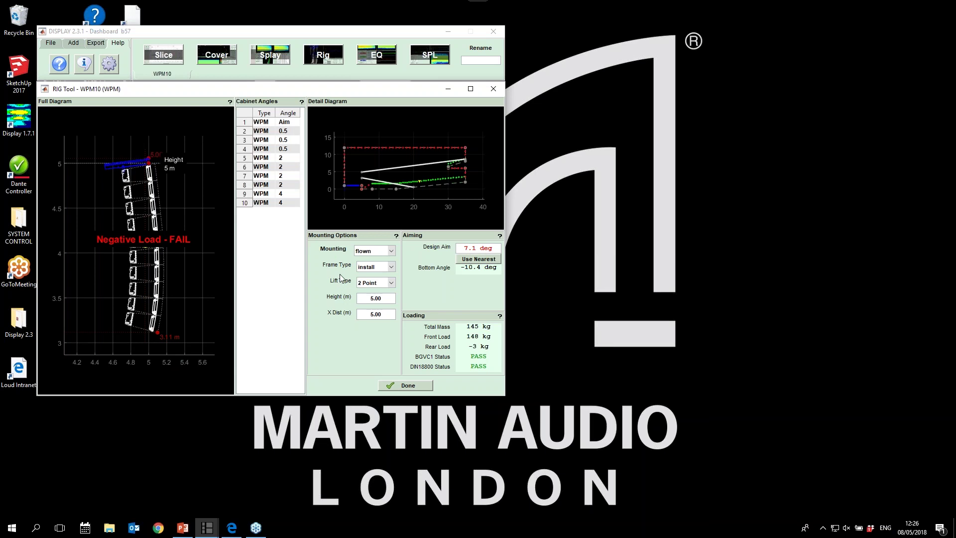
{"action": "left_click", "coordinate": [373, 282]}
{"action": "left_click", "coordinate": [368, 293]}
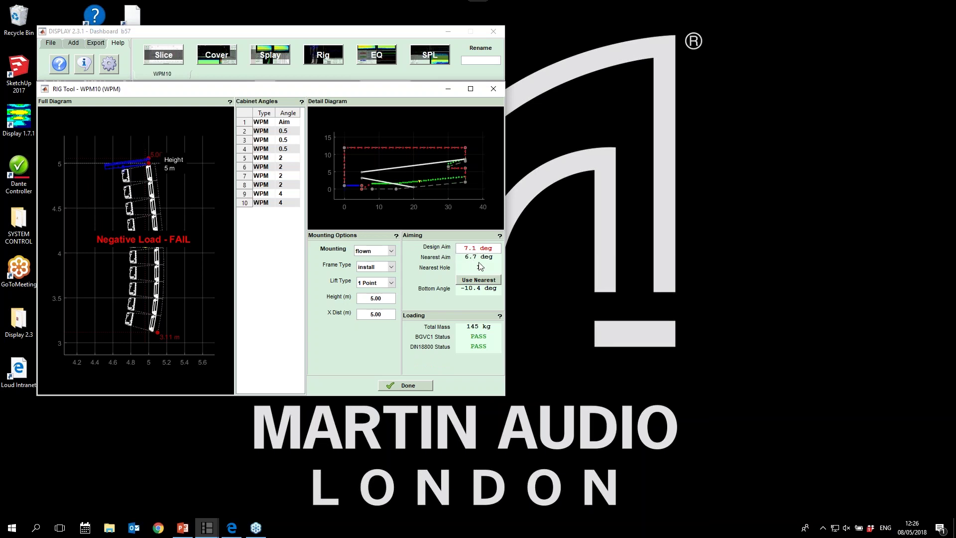
{"action": "left_click", "coordinate": [470, 281]}
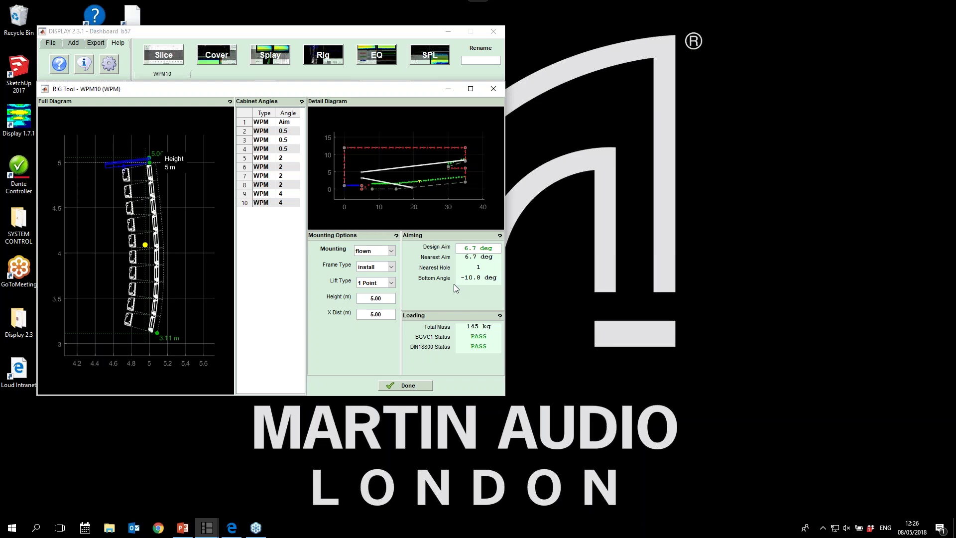
{"action": "left_click", "coordinate": [404, 386]}
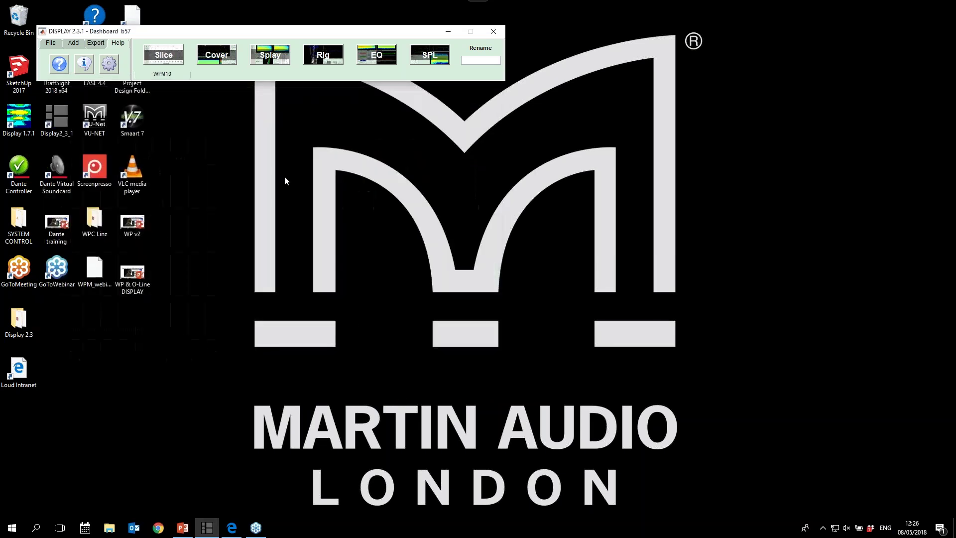
- Set the EQ resolution to 1 Box, run the EQ optimisation, and accept the result
{"action": "left_click", "coordinate": [375, 58]}
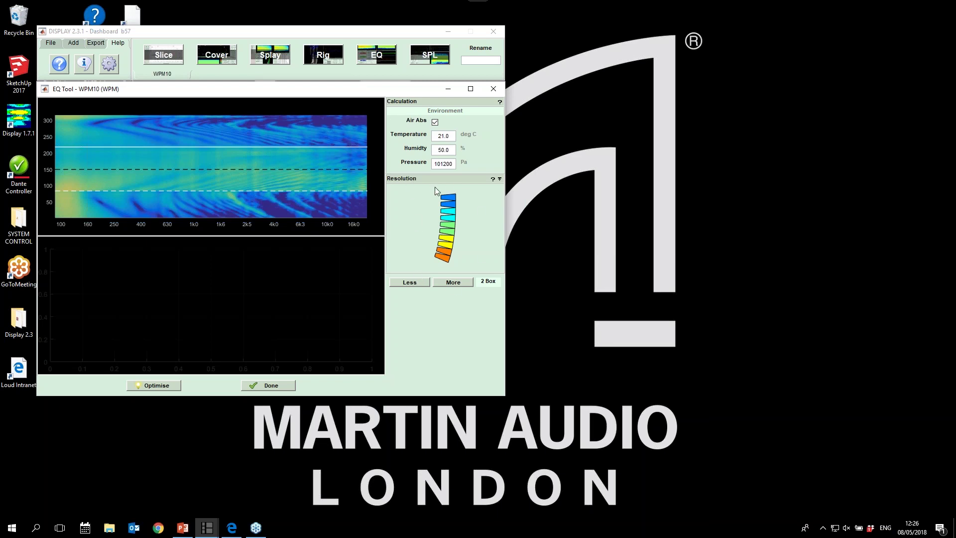
{"action": "left_click", "coordinate": [436, 282]}
{"action": "left_click", "coordinate": [410, 282]}
{"action": "left_click", "coordinate": [440, 282]}
{"action": "left_click", "coordinate": [440, 282]}
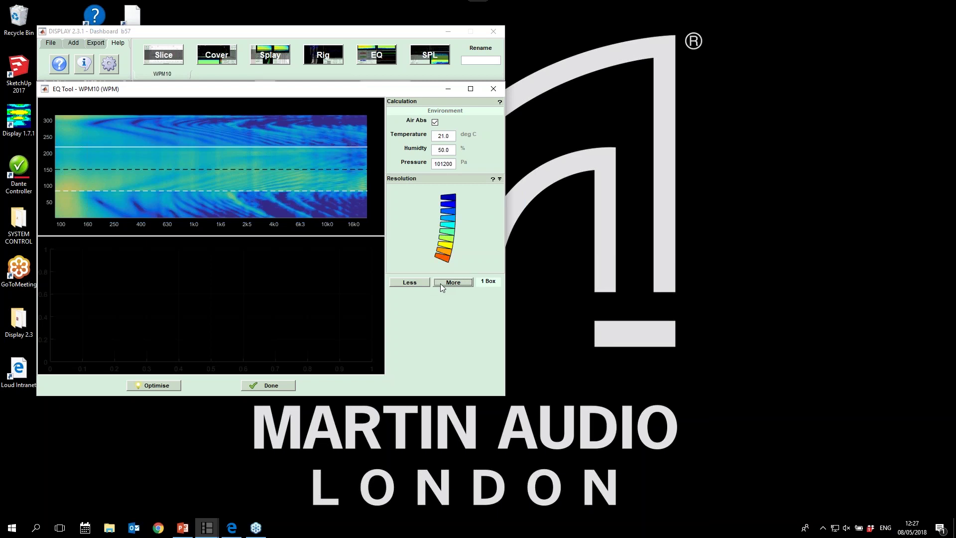
{"action": "left_click", "coordinate": [164, 386]}
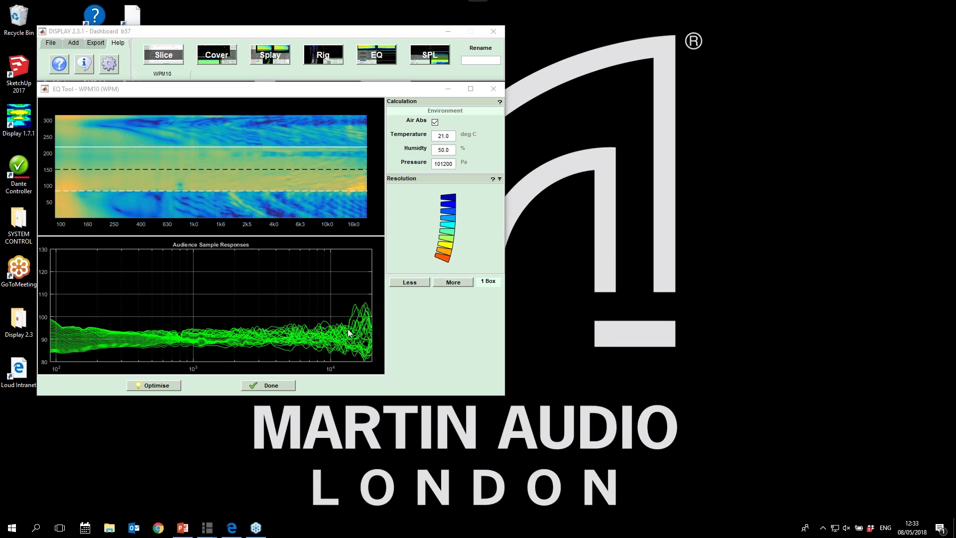
{"action": "left_click", "coordinate": [270, 386]}
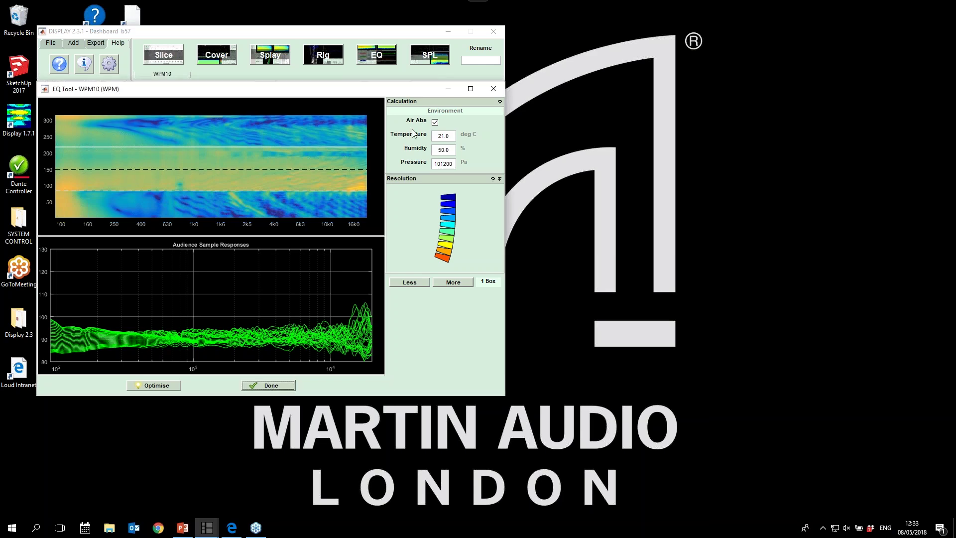
- Examine the array's frequency response in the SPL view at positions across the rear wall, balcony, main floor and stage, and close the view
{"action": "left_click", "coordinate": [427, 58]}
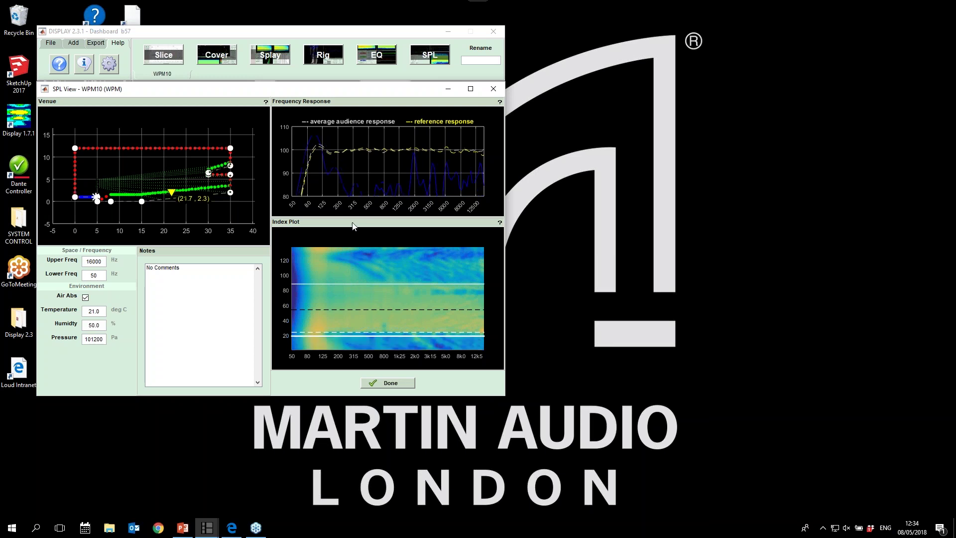
{"action": "left_click", "coordinate": [341, 247]}
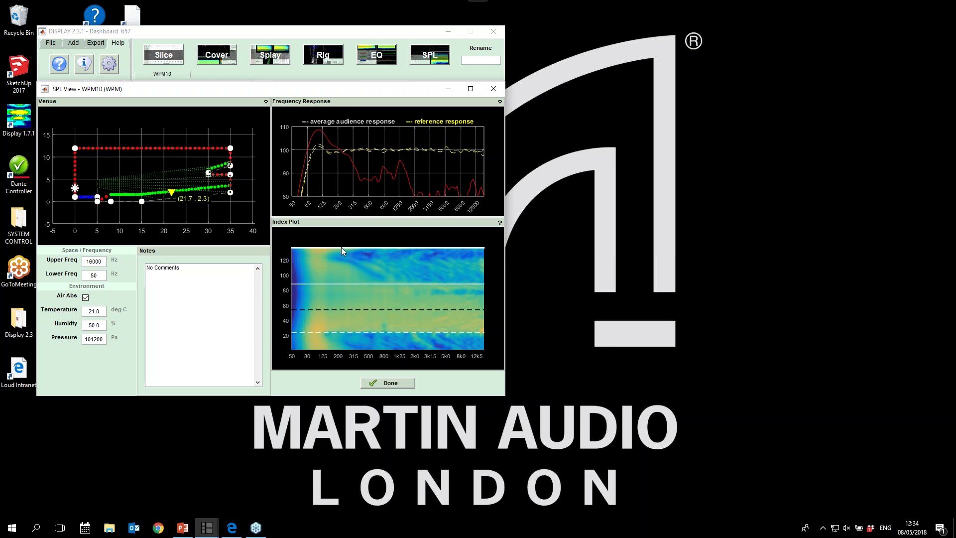
{"action": "left_click", "coordinate": [341, 253]}
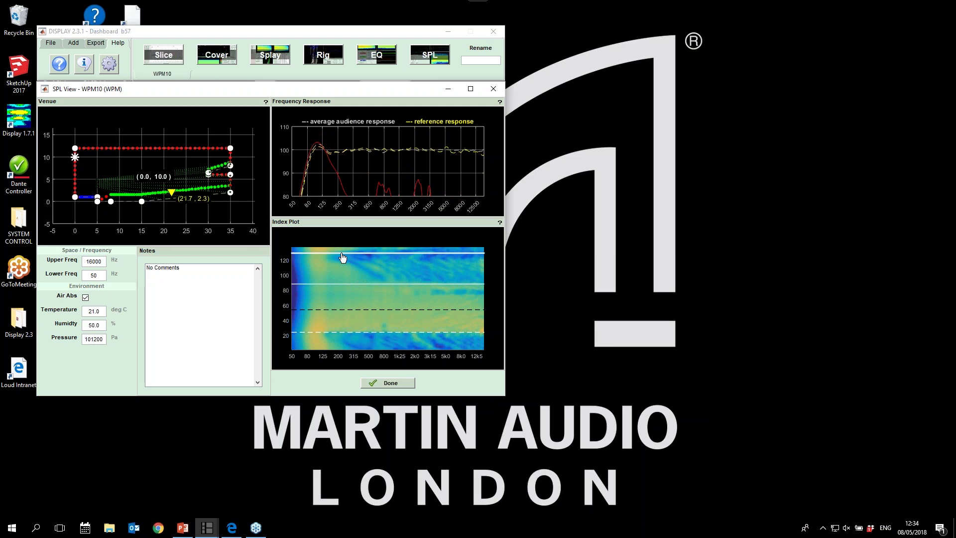
{"action": "left_click_drag", "start_coordinate": [342, 254], "coordinate": [357, 290]}
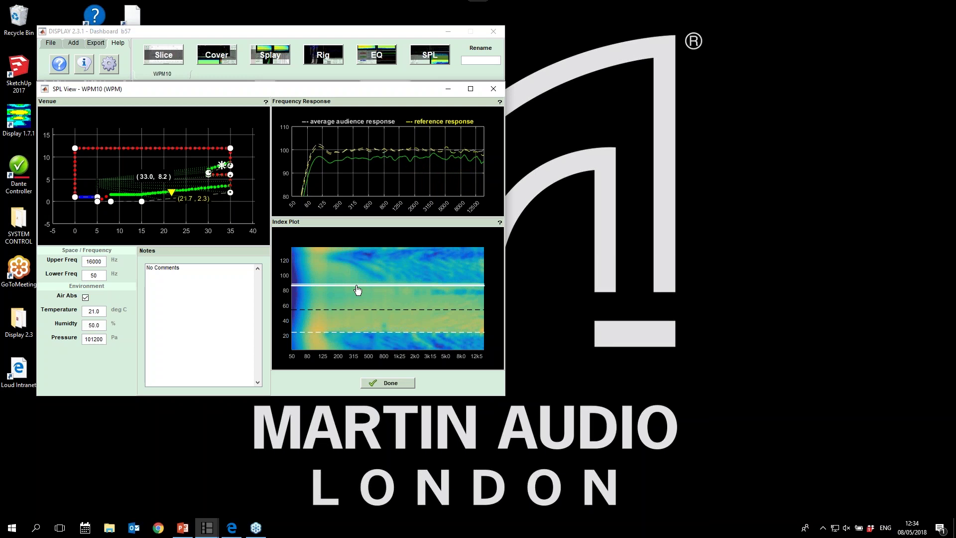
{"action": "left_click_drag", "start_coordinate": [358, 290], "coordinate": [357, 296]}
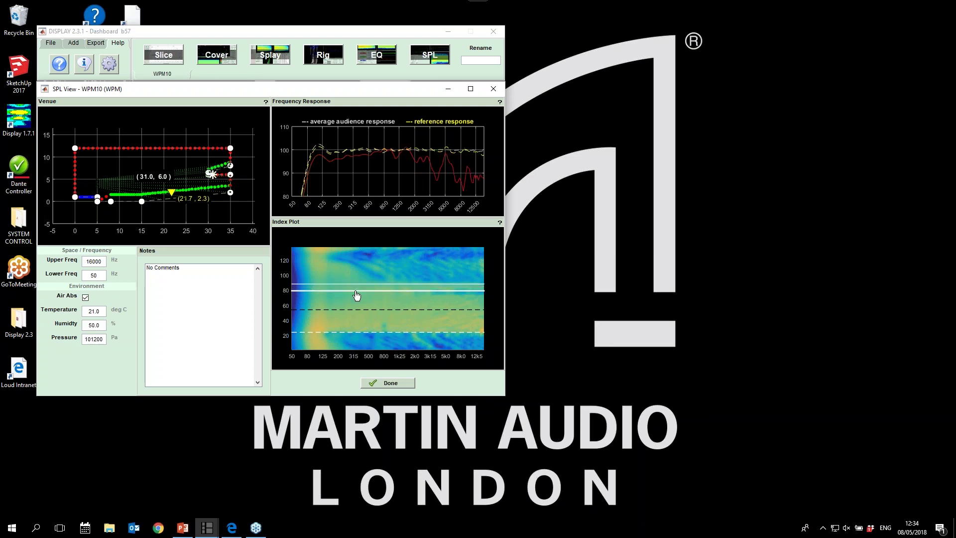
{"action": "left_click_drag", "start_coordinate": [356, 296], "coordinate": [361, 302]}
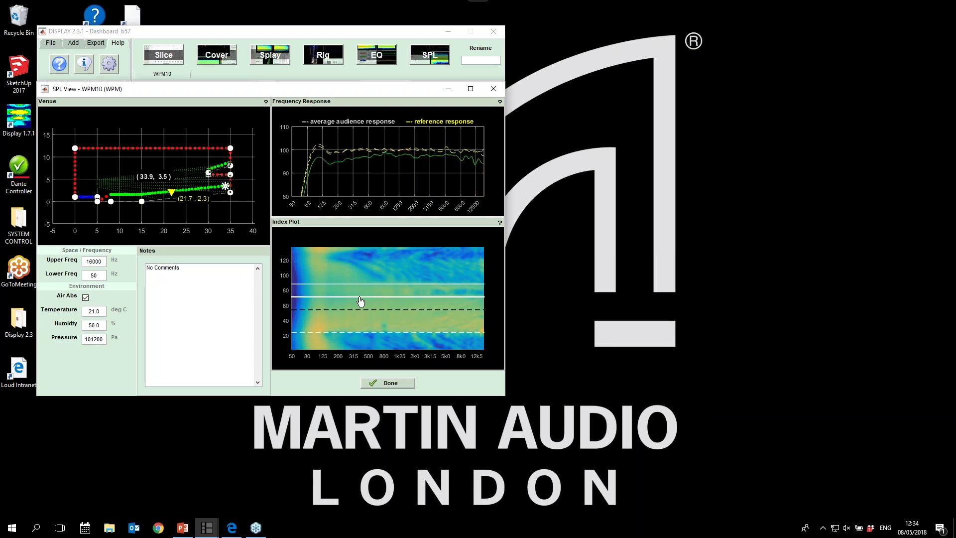
{"action": "left_click_drag", "start_coordinate": [361, 302], "coordinate": [376, 332]}
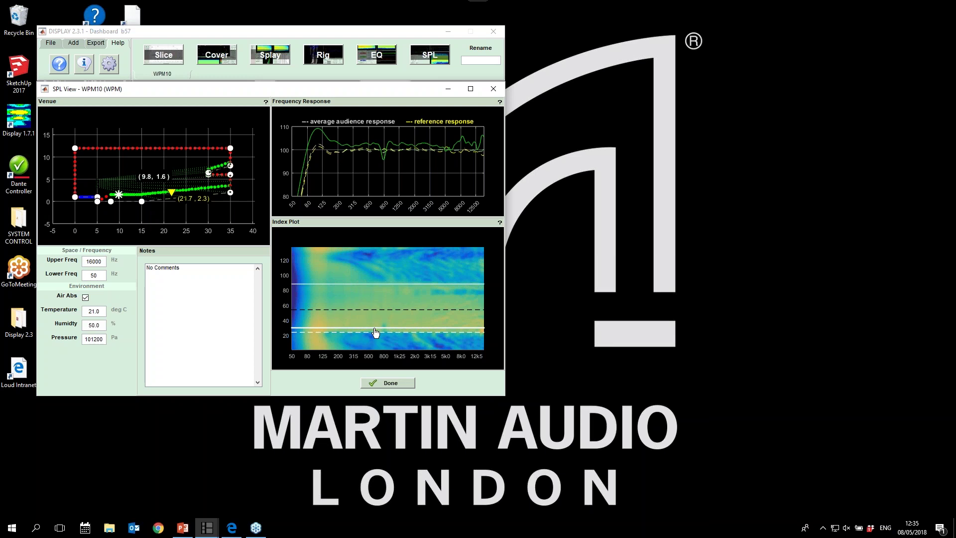
{"action": "left_click_drag", "start_coordinate": [375, 333], "coordinate": [380, 361]}
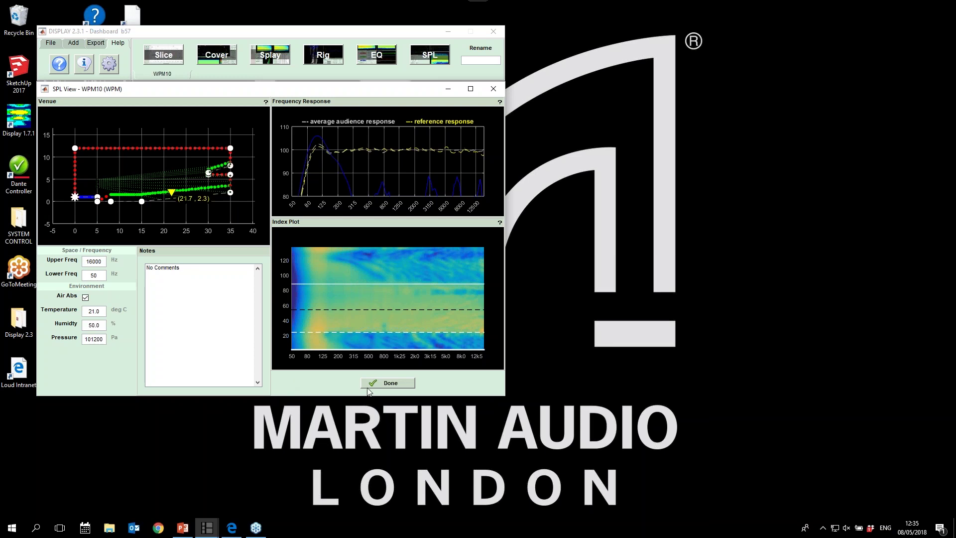
{"action": "left_click", "coordinate": [380, 383]}
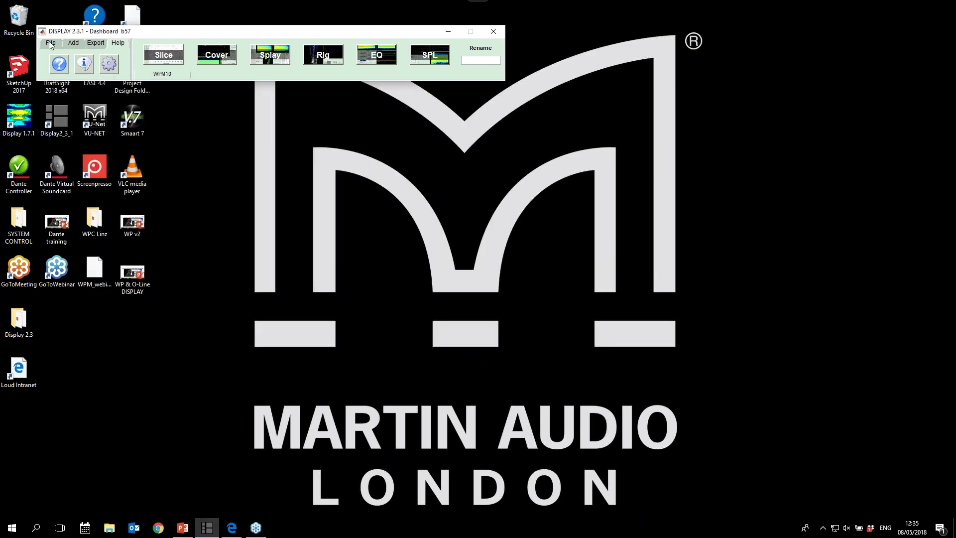
- Save the project as WPM10 in the Display 2.3 folder on the Desktop
{"action": "left_click", "coordinate": [51, 44]}
{"action": "left_click", "coordinate": [88, 57]}
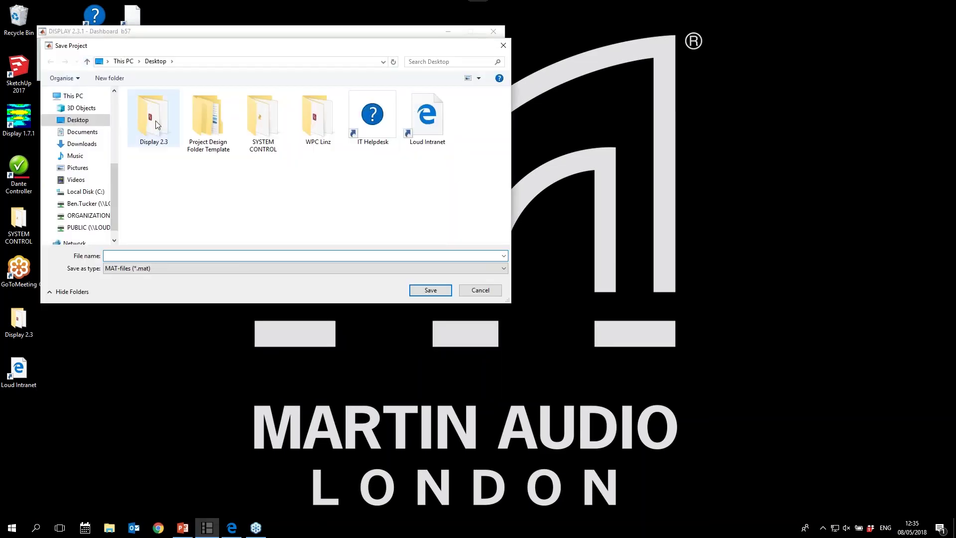
{"action": "double_click", "coordinate": [157, 124]}
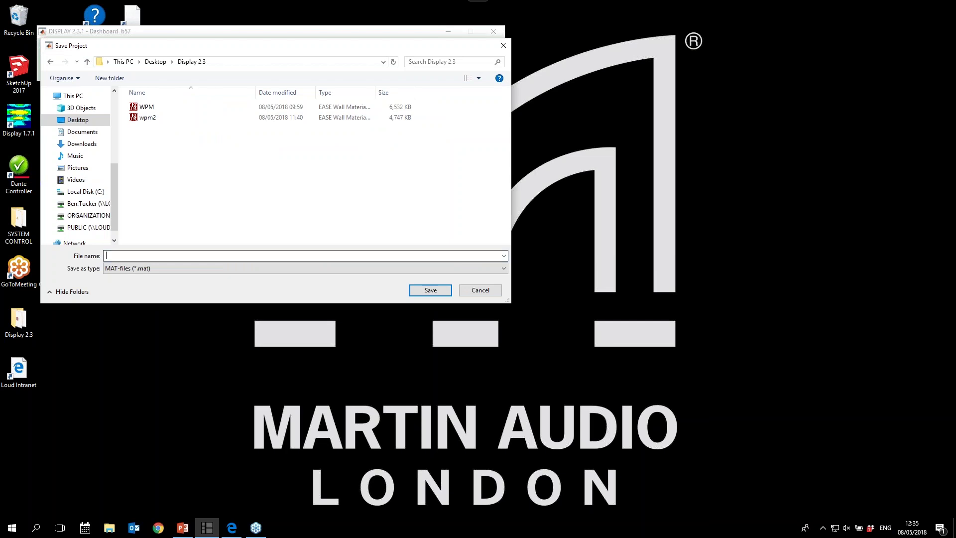
{"action": "type", "text": "WPM10"}
{"action": "left_click", "coordinate": [430, 291]}
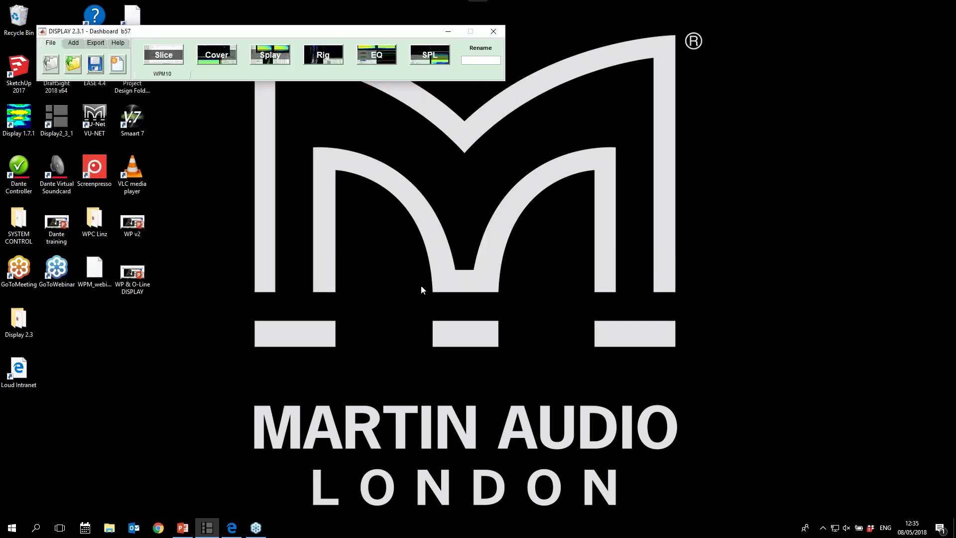
- Export the WPM10 array's preset file as WPM10-settings to the Display 2.3 desktop folder, and open that folder in File Explorer
{"action": "left_click", "coordinate": [95, 44]}
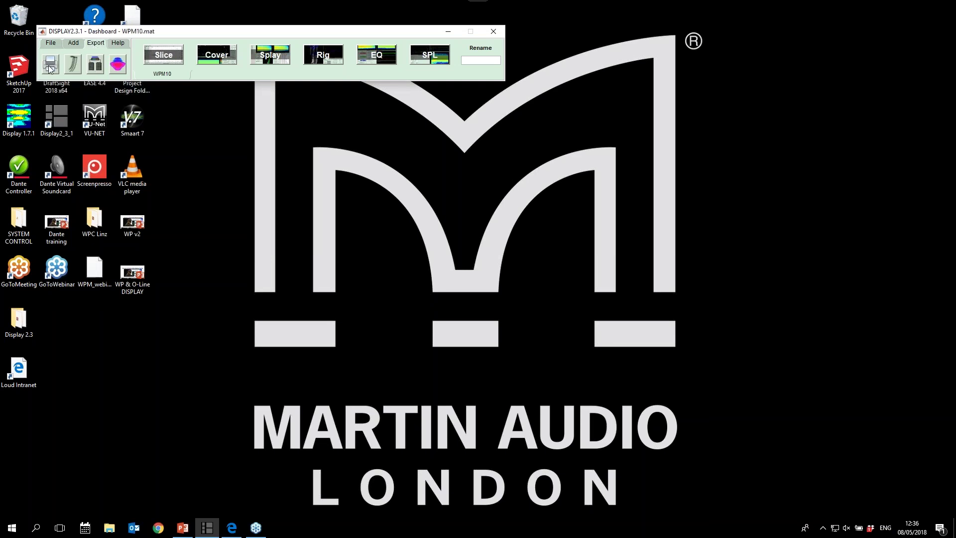
{"action": "left_click", "coordinate": [95, 68]}
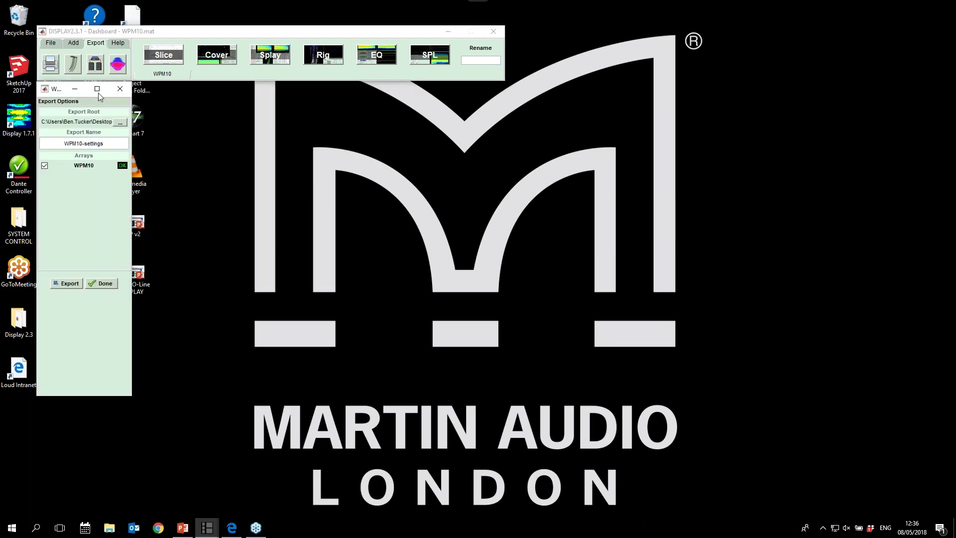
{"action": "left_click", "coordinate": [120, 123]}
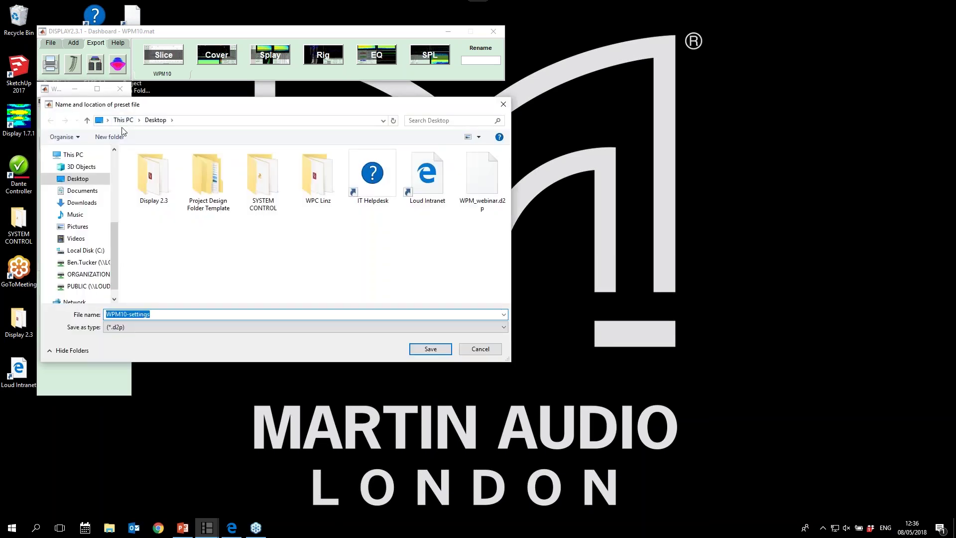
{"action": "double_click", "coordinate": [155, 191]}
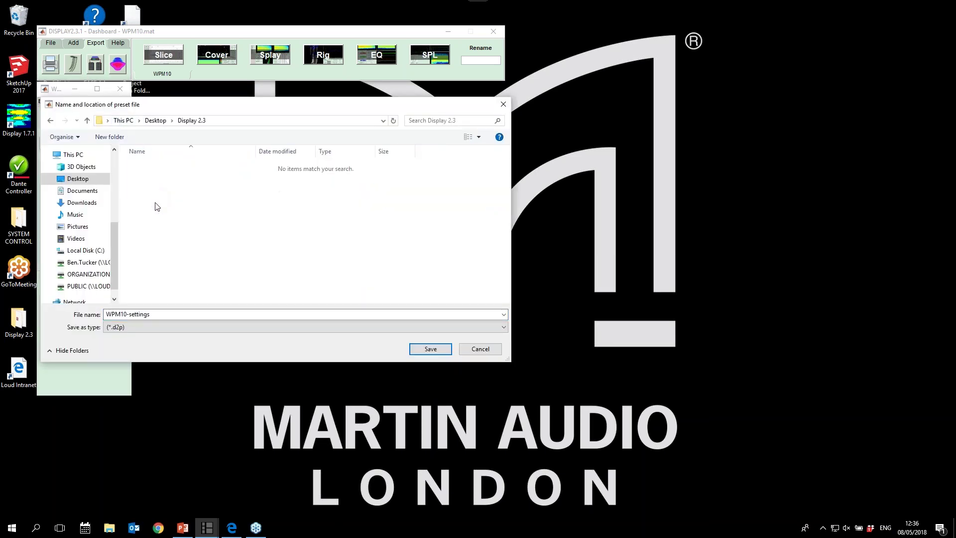
{"action": "double_click", "coordinate": [164, 312]}
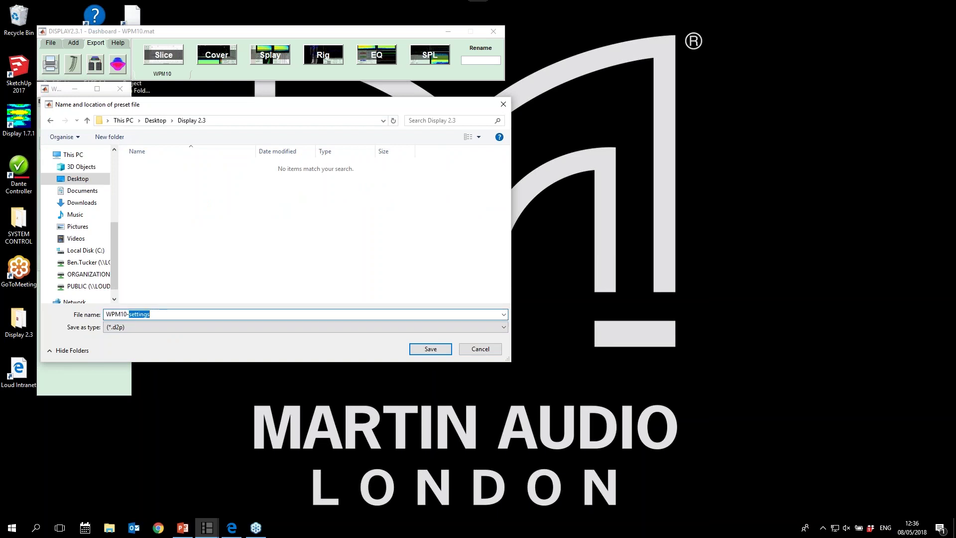
{"action": "left_click", "coordinate": [428, 349]}
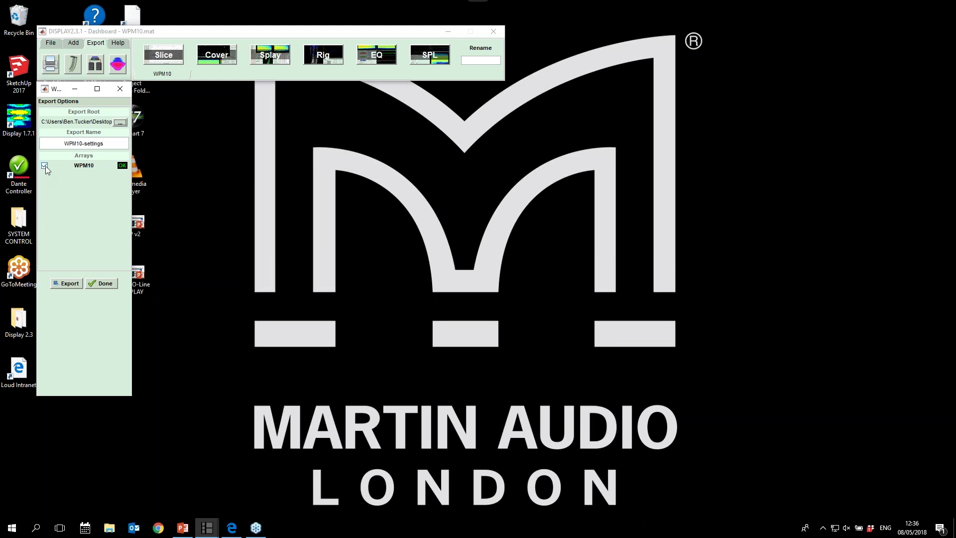
{"action": "left_click", "coordinate": [68, 284]}
{"action": "left_click", "coordinate": [109, 283]}
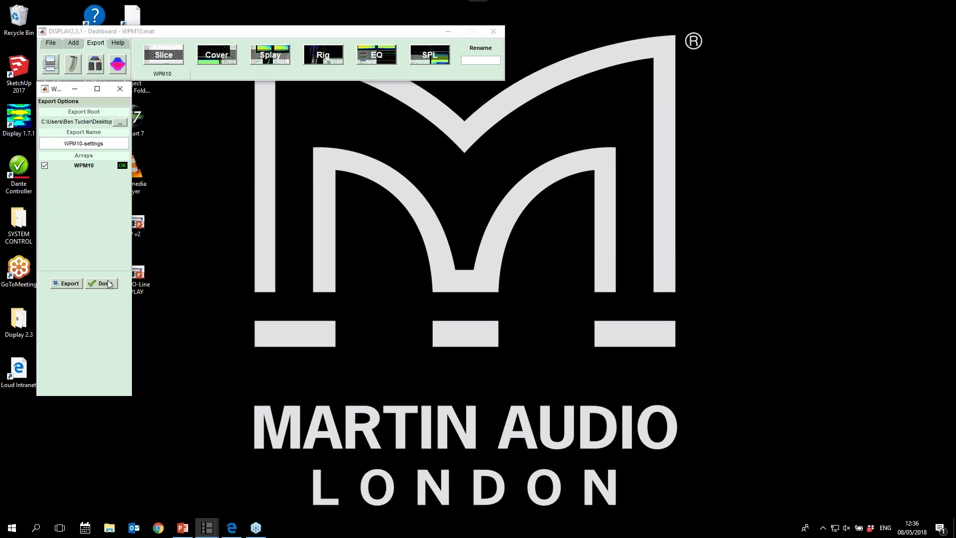
{"action": "double_click", "coordinate": [25, 314]}
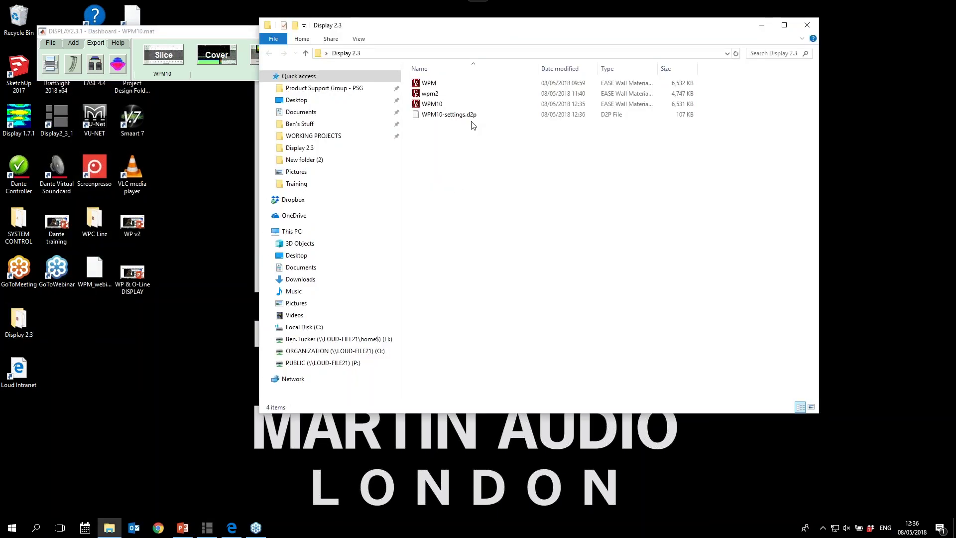